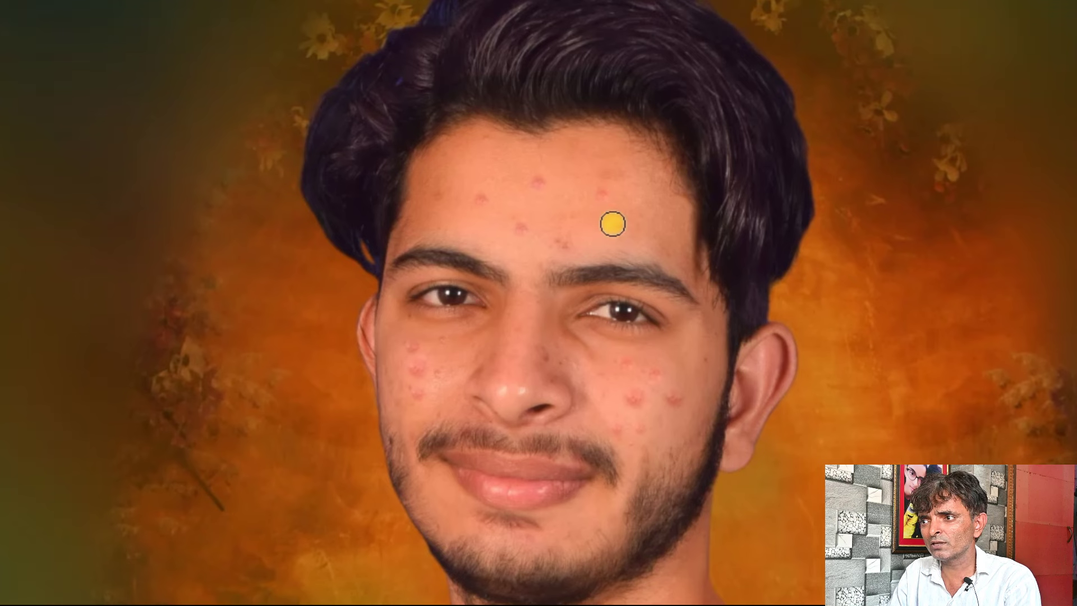
Heal the red blemishes across the forehead with spot-healing clicks
{"action": "left_click", "coordinate": [600, 193]}
{"action": "left_click", "coordinate": [535, 180]}
{"action": "left_click", "coordinate": [519, 227]}
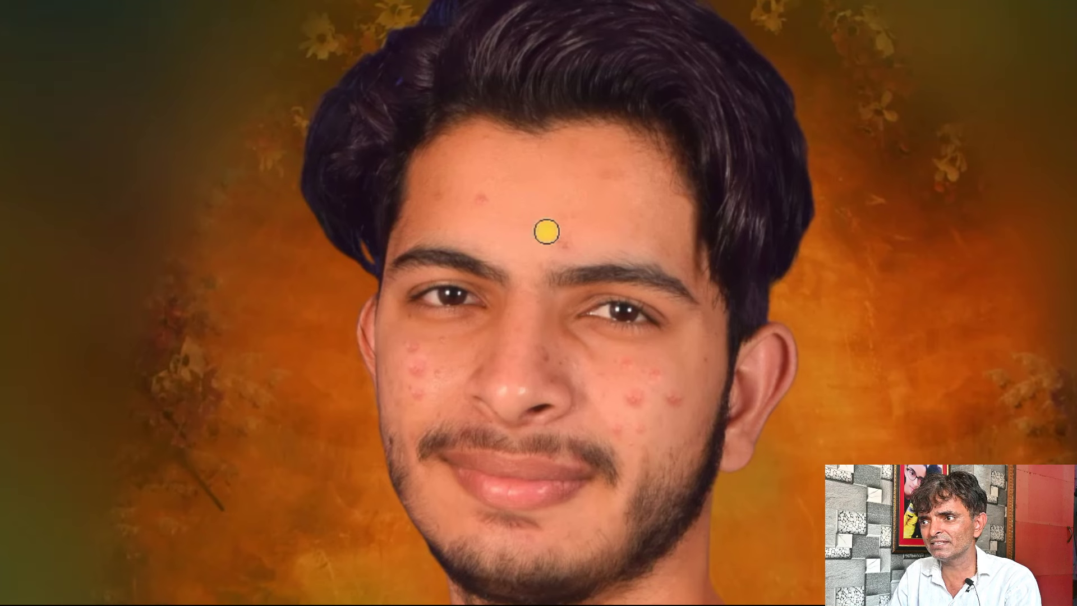
{"action": "left_click", "coordinate": [481, 200]}
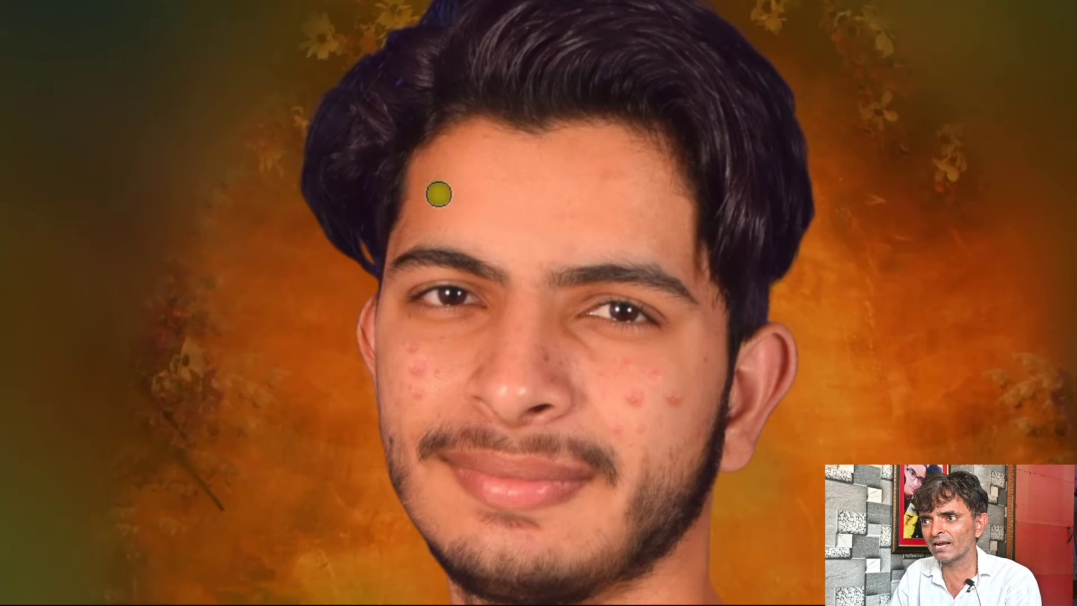
Heal the red spots down the right cheek
{"action": "left_click", "coordinate": [651, 368]}
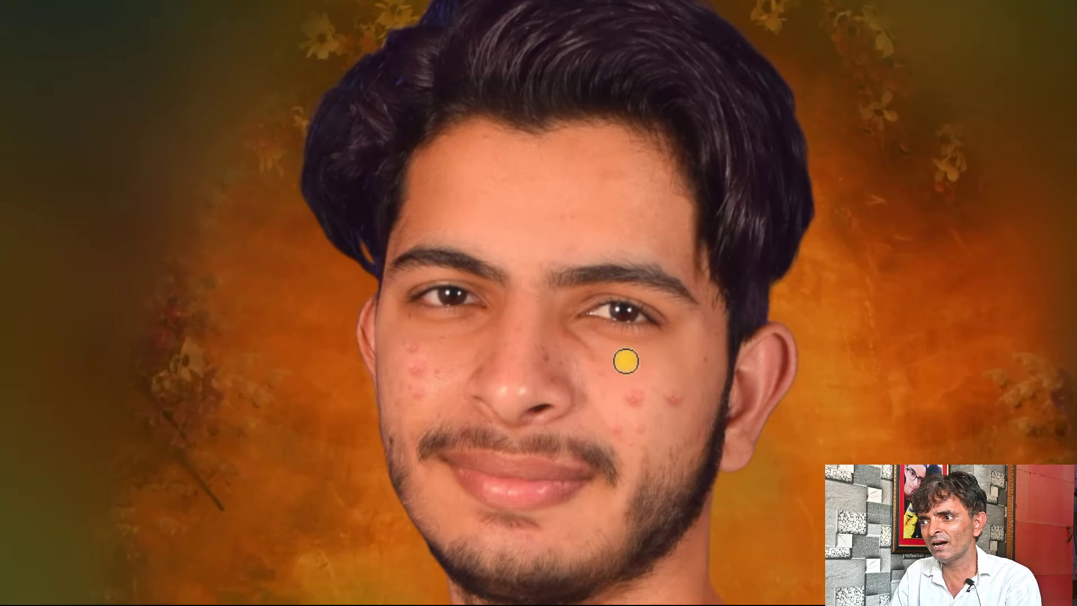
{"action": "left_click", "coordinate": [670, 396]}
{"action": "left_click_drag", "start_coordinate": [636, 387], "coordinate": [633, 422]}
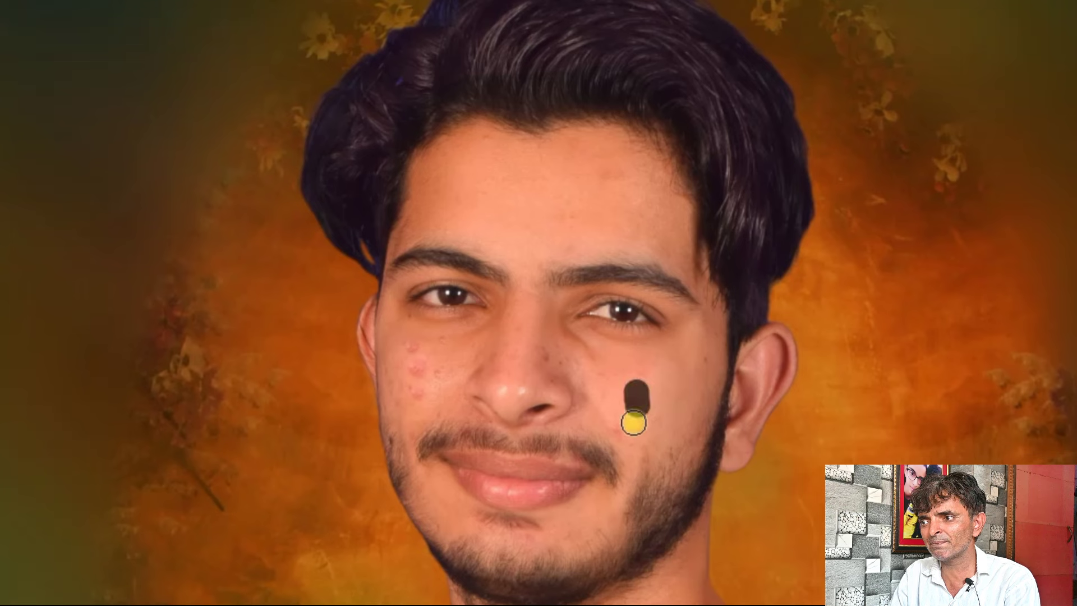
{"action": "left_click", "coordinate": [620, 428]}
Heal the left cheek spots, the spot beside the nose, and a remaining right-cheek spot
{"action": "left_click", "coordinate": [416, 362]}
{"action": "left_click", "coordinate": [426, 374]}
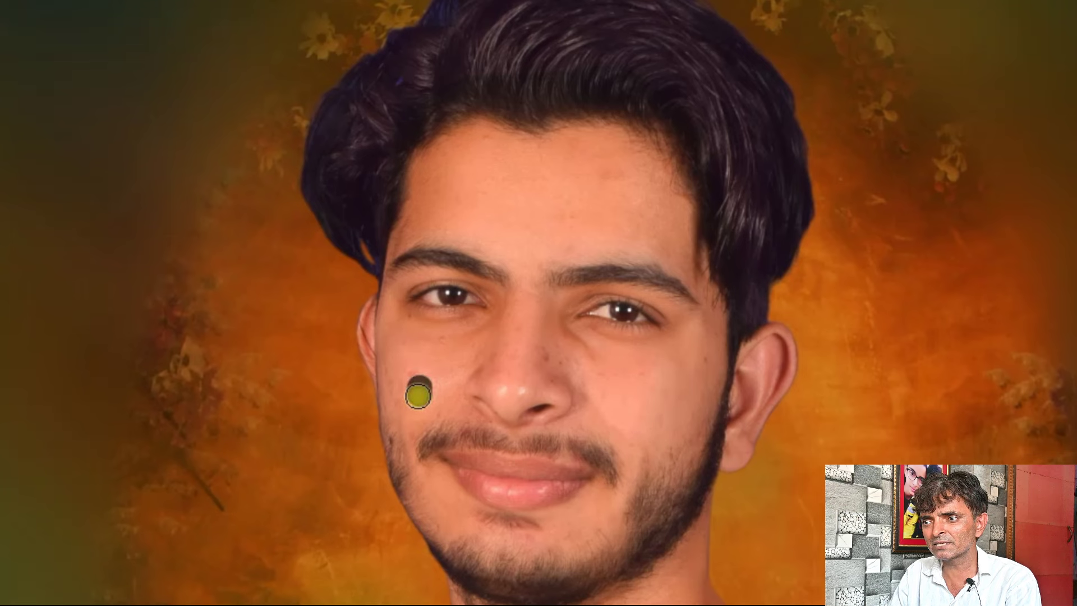
{"action": "left_click_drag", "start_coordinate": [408, 378], "coordinate": [411, 397]}
{"action": "left_click", "coordinate": [430, 368]}
{"action": "left_click", "coordinate": [548, 354]}
{"action": "left_click", "coordinate": [641, 393]}
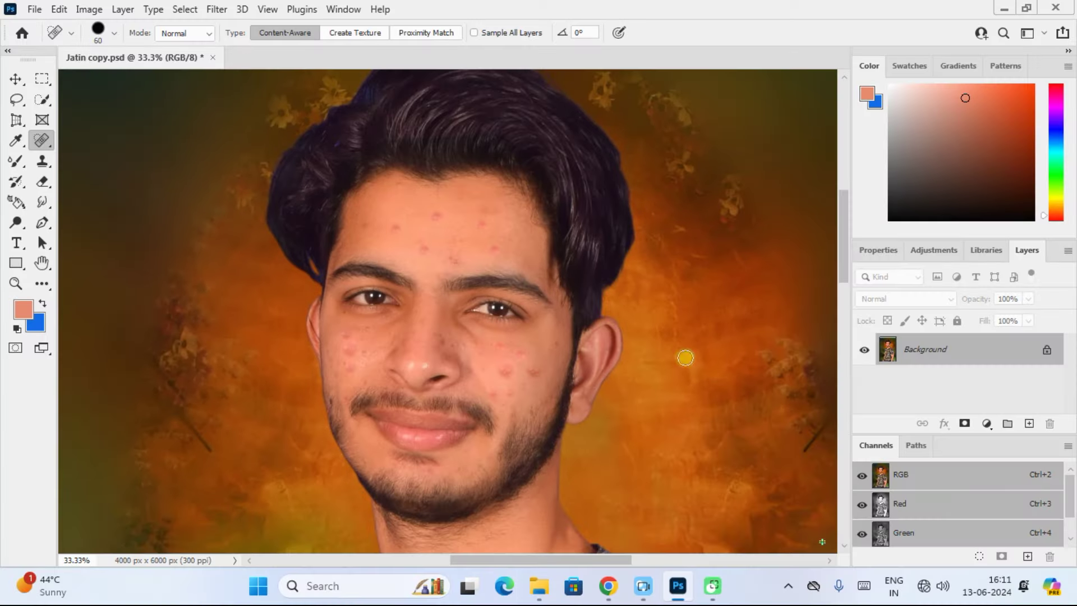
Zoom the canvas to 66.7% so the acne-covered face fills the window
{"action": "key", "text": "ctrl+equal"}
{"action": "key", "text": "ctrl+equal"}
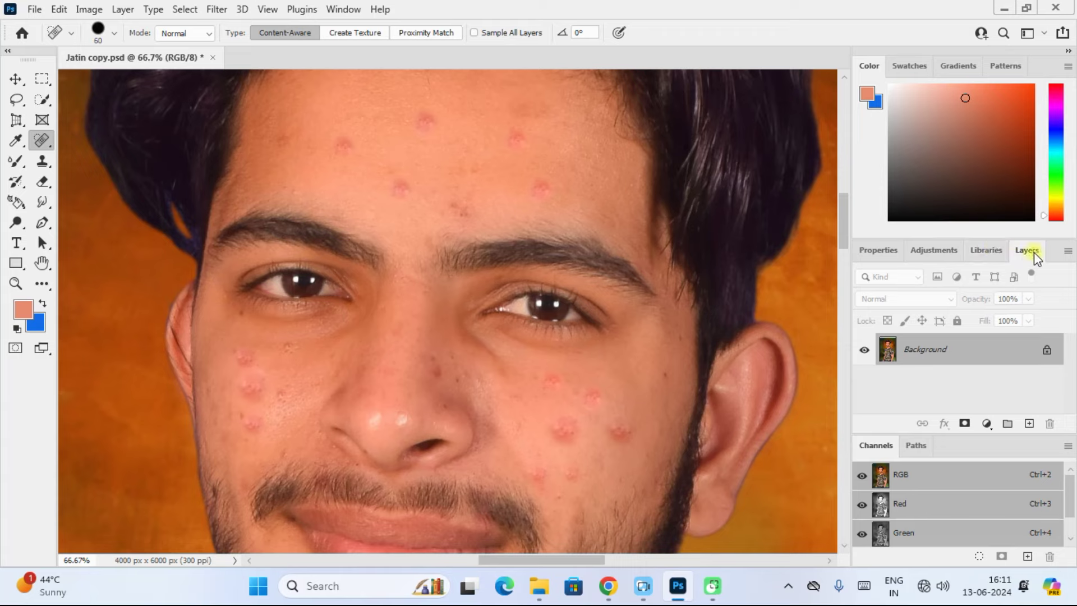
Show the Layers panel and duplicate the Background layer into a Background copy layer
{"action": "left_click", "coordinate": [339, 10]}
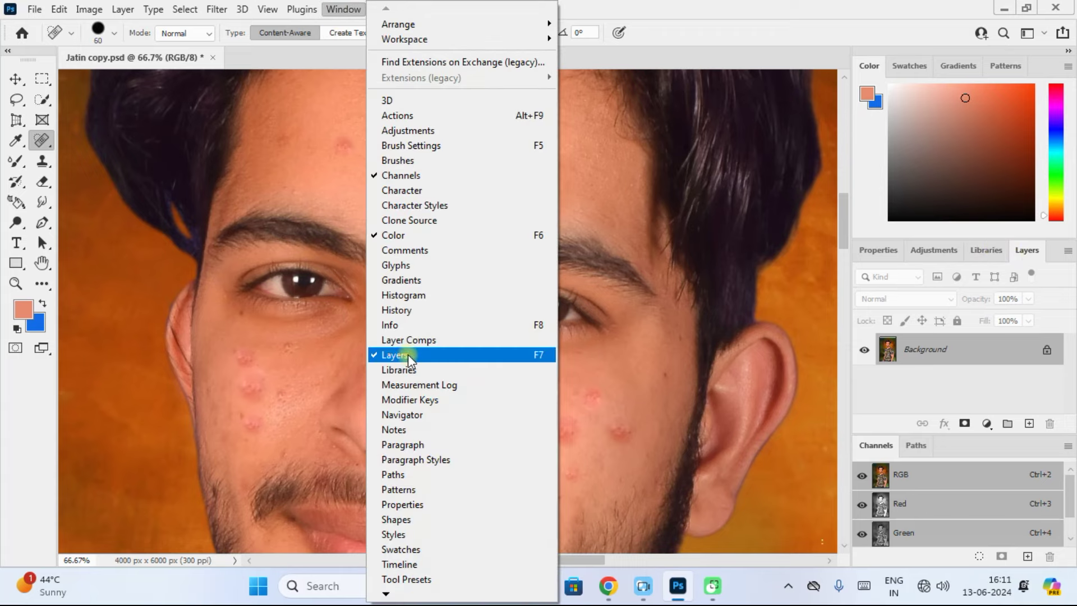
{"action": "left_click", "coordinate": [1027, 255]}
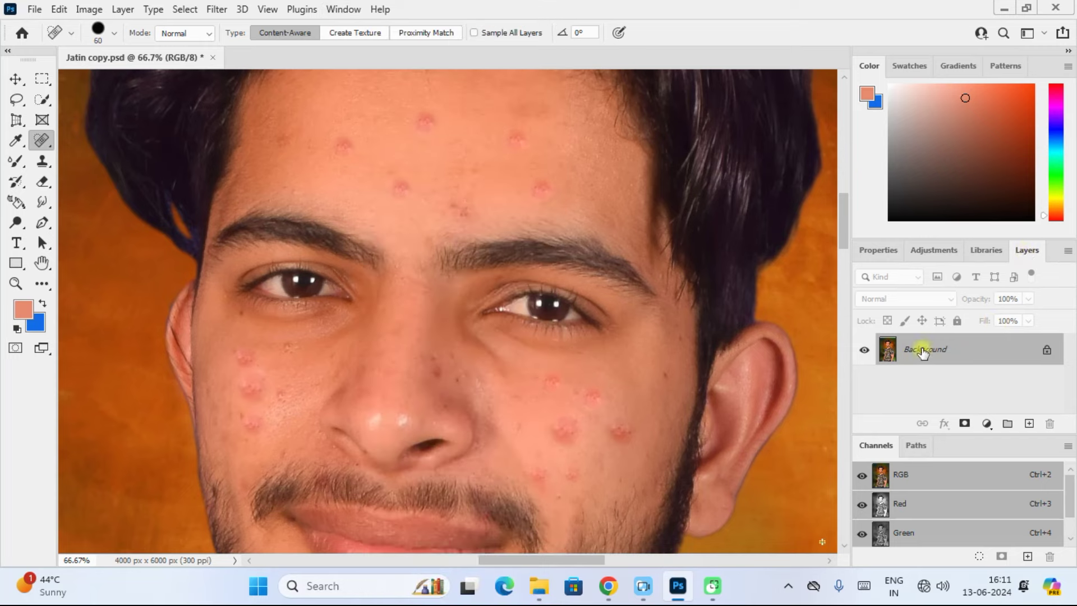
{"action": "left_click_drag", "start_coordinate": [908, 352], "coordinate": [1029, 420]}
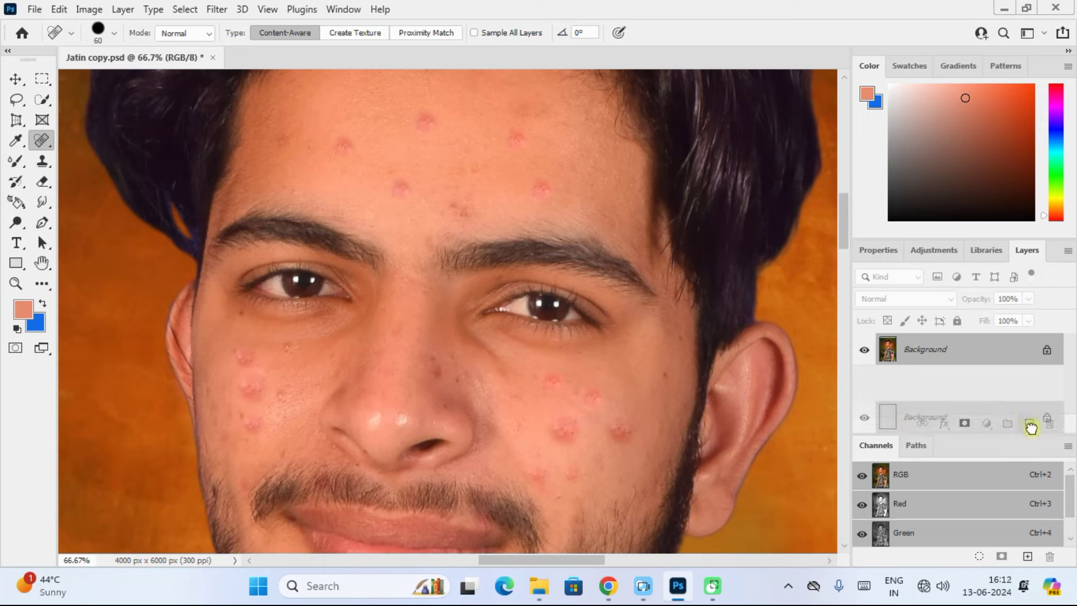
{"action": "left_click_drag", "start_coordinate": [1031, 427], "coordinate": [1034, 428]}
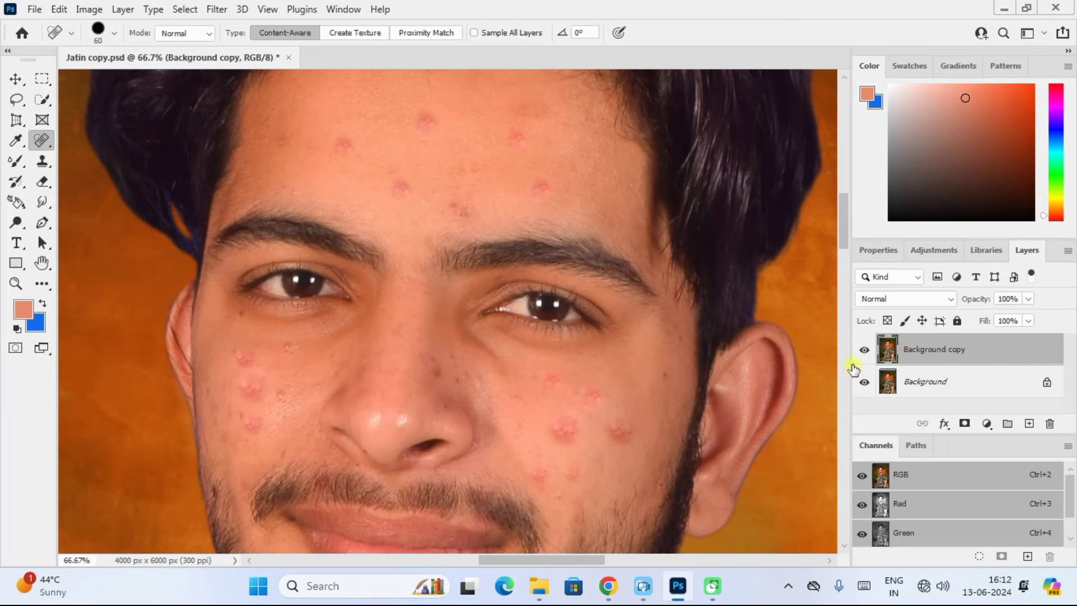
Hide the original Background layer, then try the Patch Tool on a forehead blemish and deselect
{"action": "left_click", "coordinate": [862, 382]}
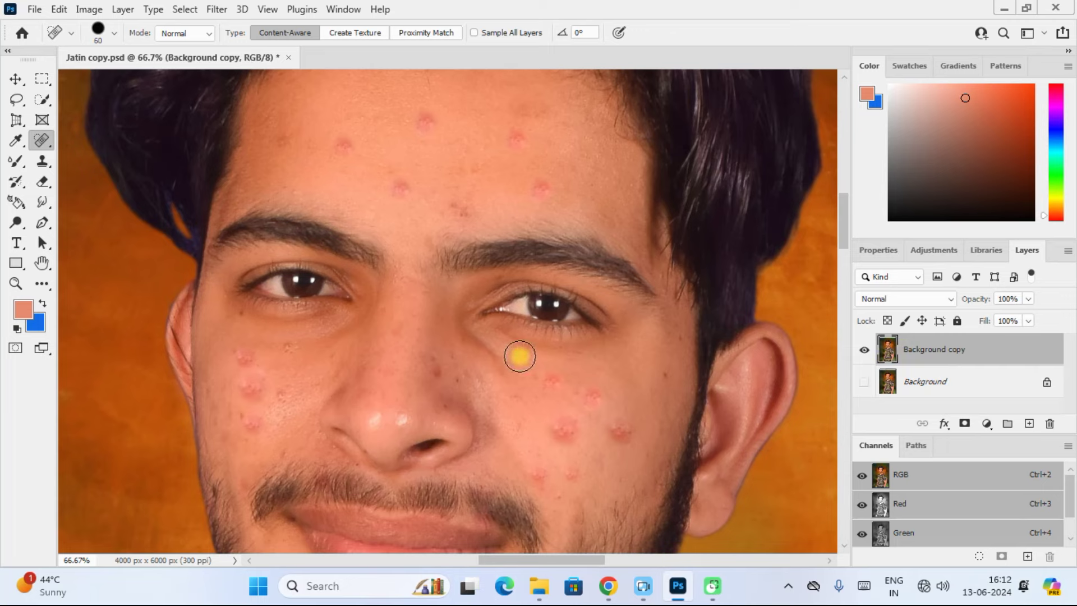
{"action": "right_click", "coordinate": [48, 140]}
{"action": "left_click", "coordinate": [118, 168]}
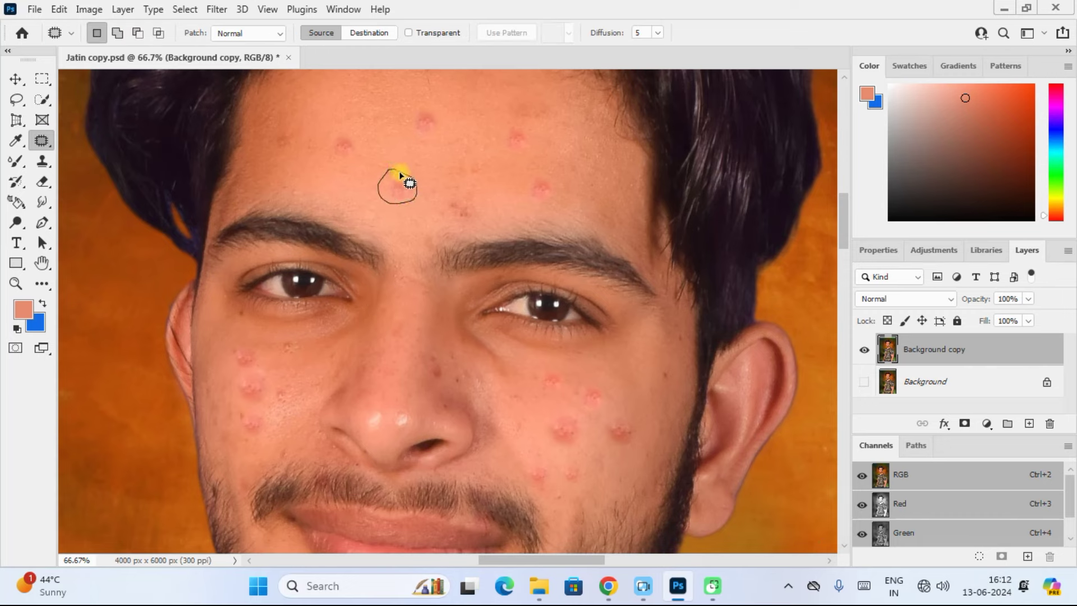
{"action": "left_click_drag", "start_coordinate": [399, 170], "coordinate": [400, 171]}
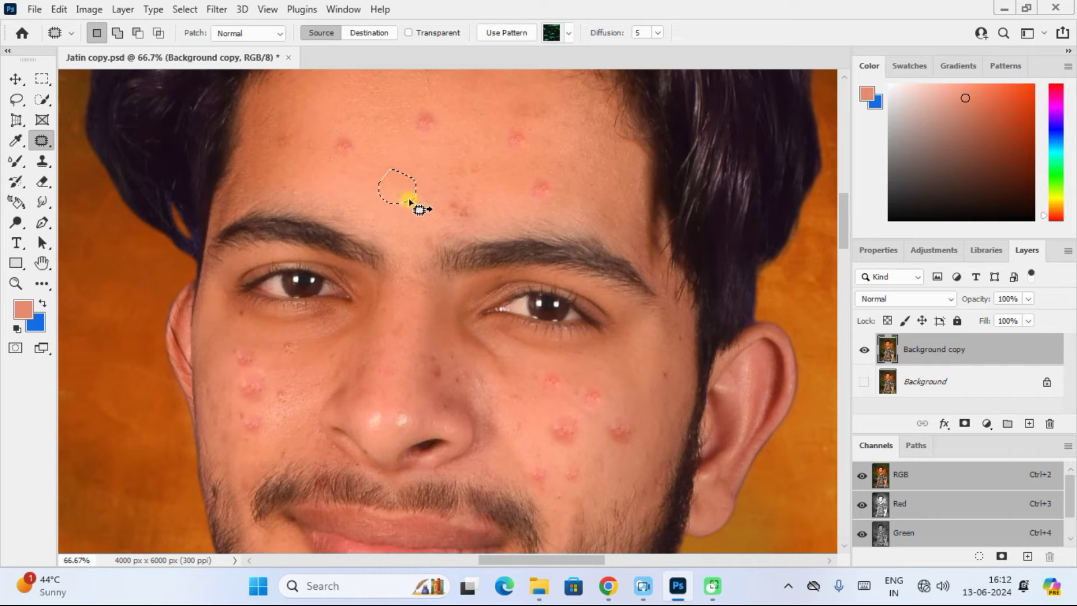
{"action": "key", "text": "ctrl+d"}
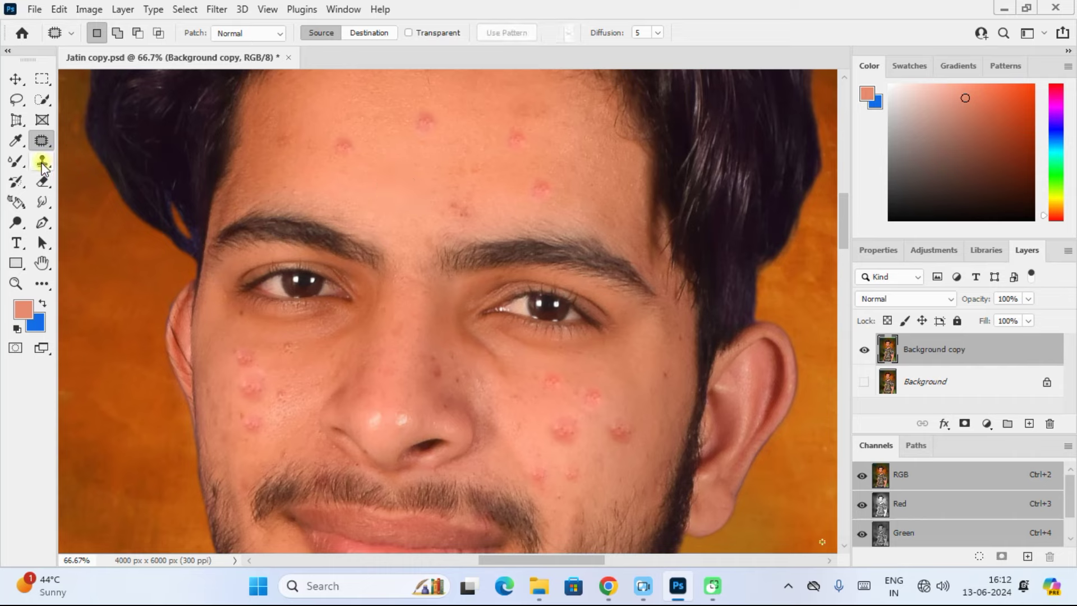
Switch to the Clone Stamp, set a clean forehead source, and stamp over forehead blemishes
{"action": "left_click", "coordinate": [41, 164]}
{"action": "left_click", "coordinate": [96, 161]}
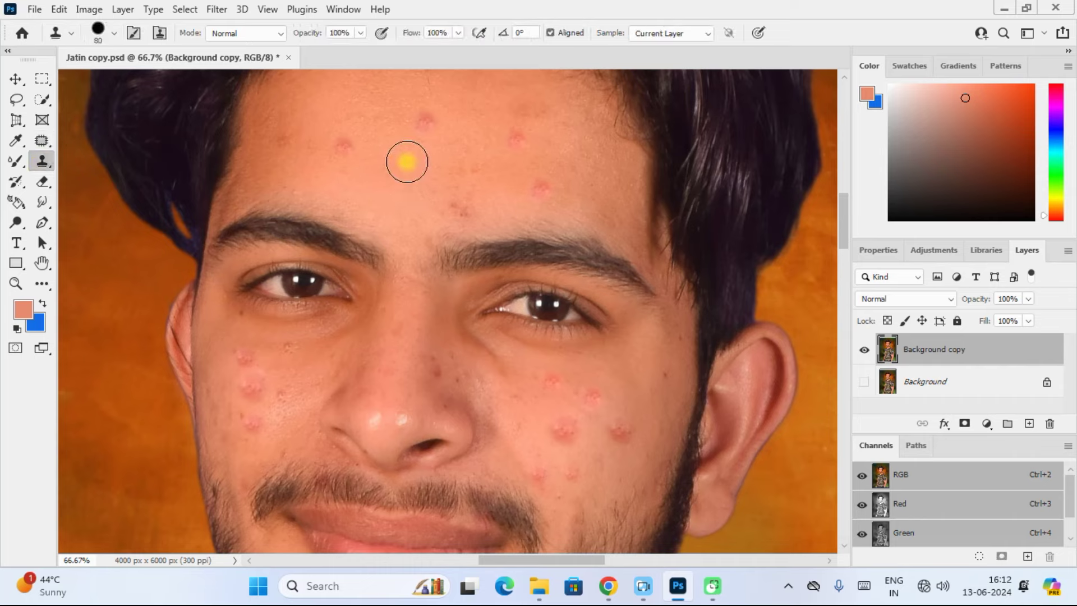
{"action": "left_click", "coordinate": [397, 158], "text": "alt"}
{"action": "left_click", "coordinate": [421, 125]}
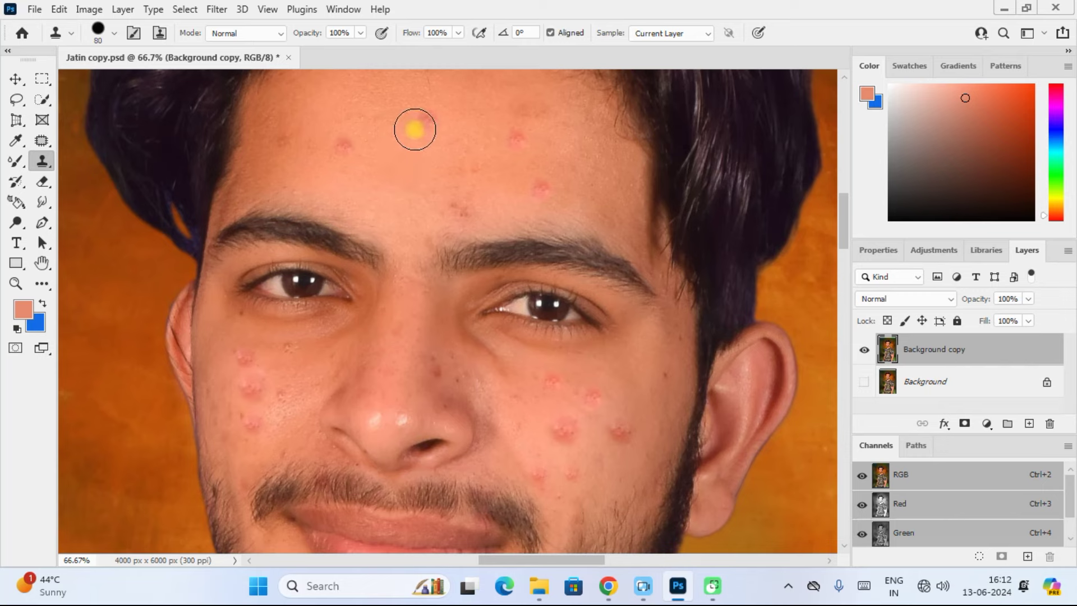
{"action": "left_click", "coordinate": [344, 143]}
{"action": "left_click", "coordinate": [291, 142]}
Clone over more forehead spots from a new source, then undo the cloned patches
{"action": "left_click", "coordinate": [402, 153], "text": "alt"}
{"action": "left_click_drag", "start_coordinate": [459, 166], "coordinate": [451, 179]}
{"action": "left_click", "coordinate": [534, 187]}
{"action": "left_click", "coordinate": [419, 174]}
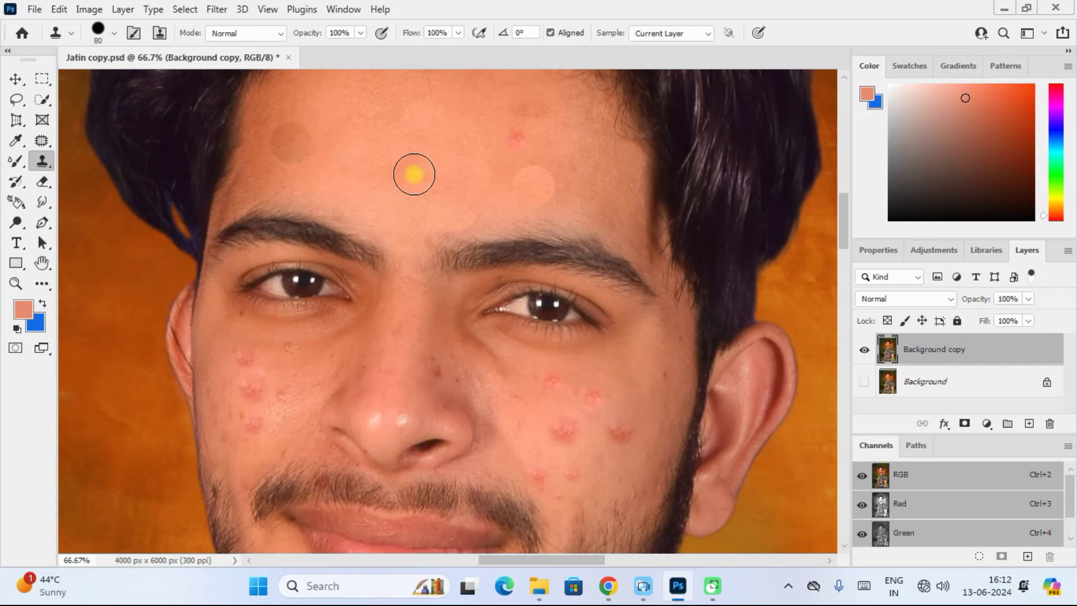
{"action": "left_click_drag", "start_coordinate": [414, 174], "coordinate": [416, 176]}
{"action": "key", "text": "ctrl+z"}
{"action": "key", "text": "ctrl+z"}
{"action": "key", "text": "ctrl+z"}
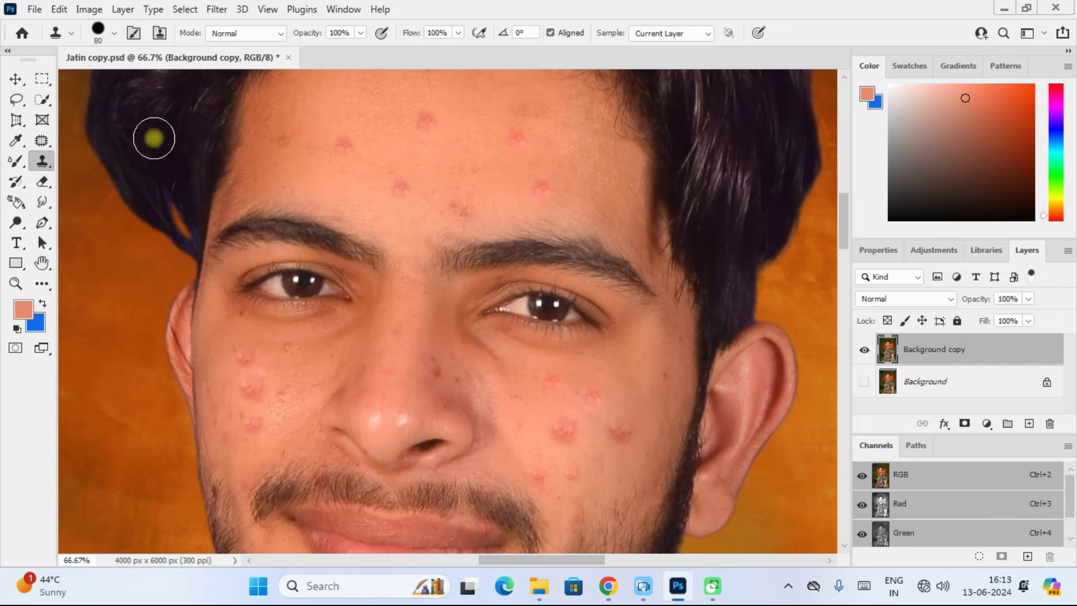
{"action": "left_click", "coordinate": [44, 140]}
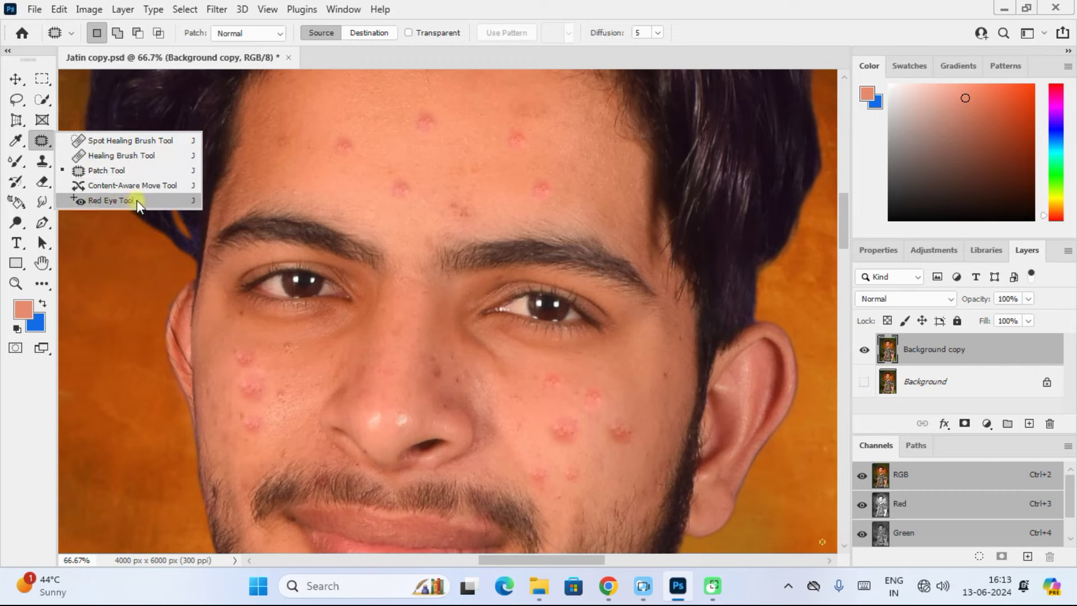
Select the Spot Healing Brush, zoom in on the forehead, and heal the first two pimples
{"action": "left_click", "coordinate": [128, 142]}
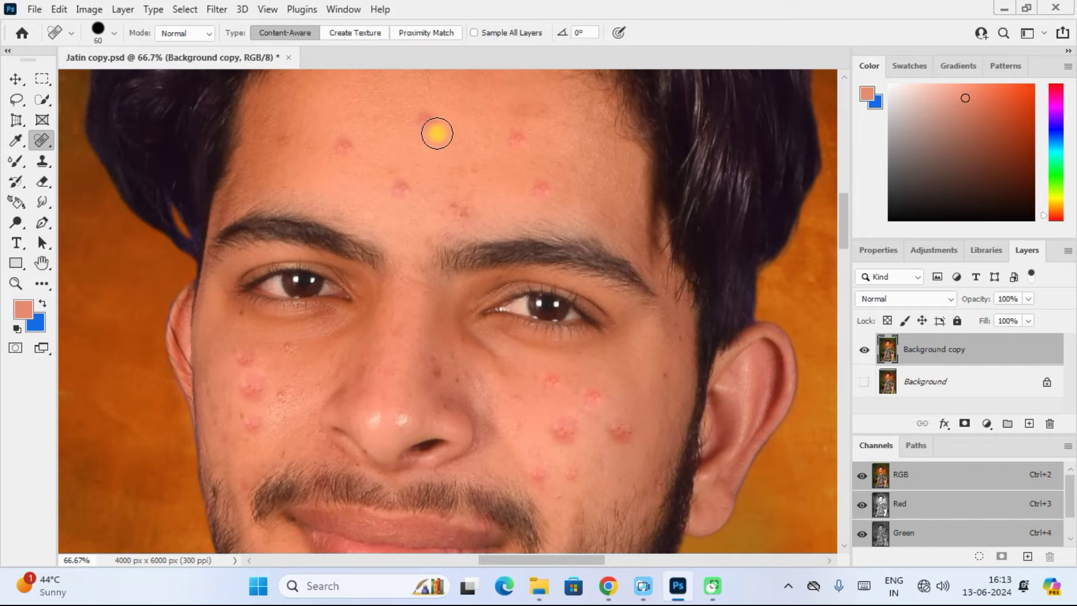
{"action": "key", "text": "ctrl+equal"}
{"action": "left_click_drag", "start_coordinate": [435, 173], "coordinate": [427, 324]}
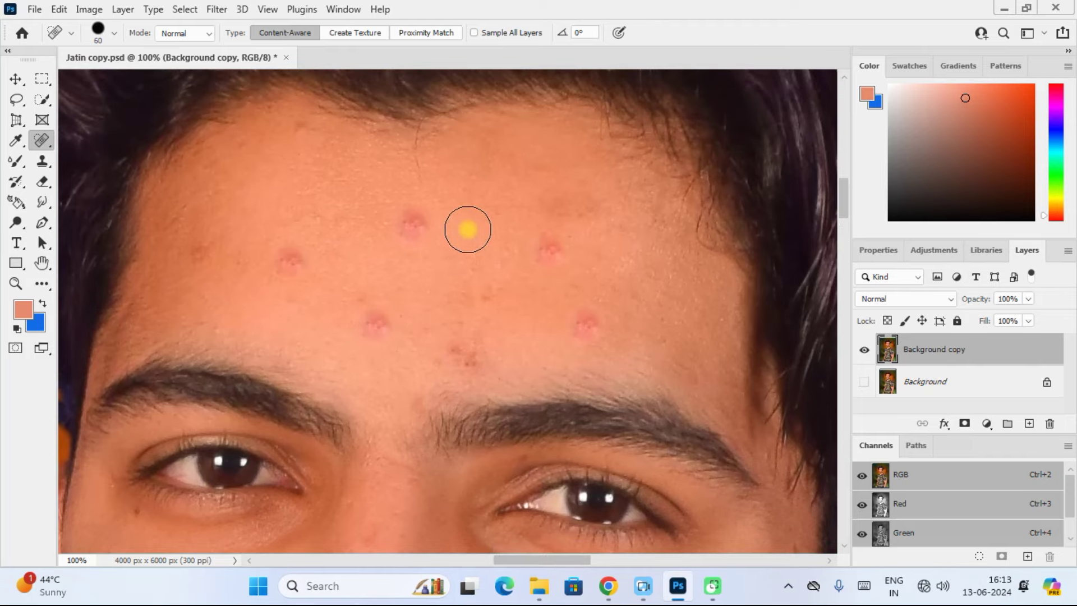
{"action": "left_click_drag", "start_coordinate": [409, 213], "coordinate": [409, 233]}
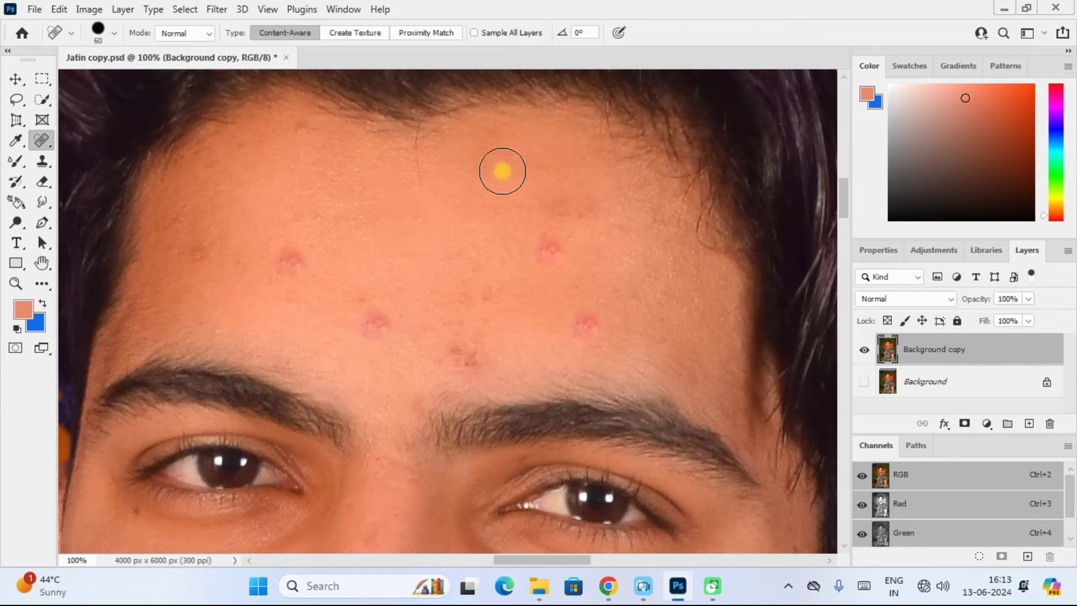
{"action": "left_click_drag", "start_coordinate": [535, 240], "coordinate": [549, 252]}
Heal the remaining forehead pimples, then pan down to the nose and cheeks
{"action": "left_click_drag", "start_coordinate": [588, 313], "coordinate": [589, 331]}
{"action": "left_click", "coordinate": [465, 348]}
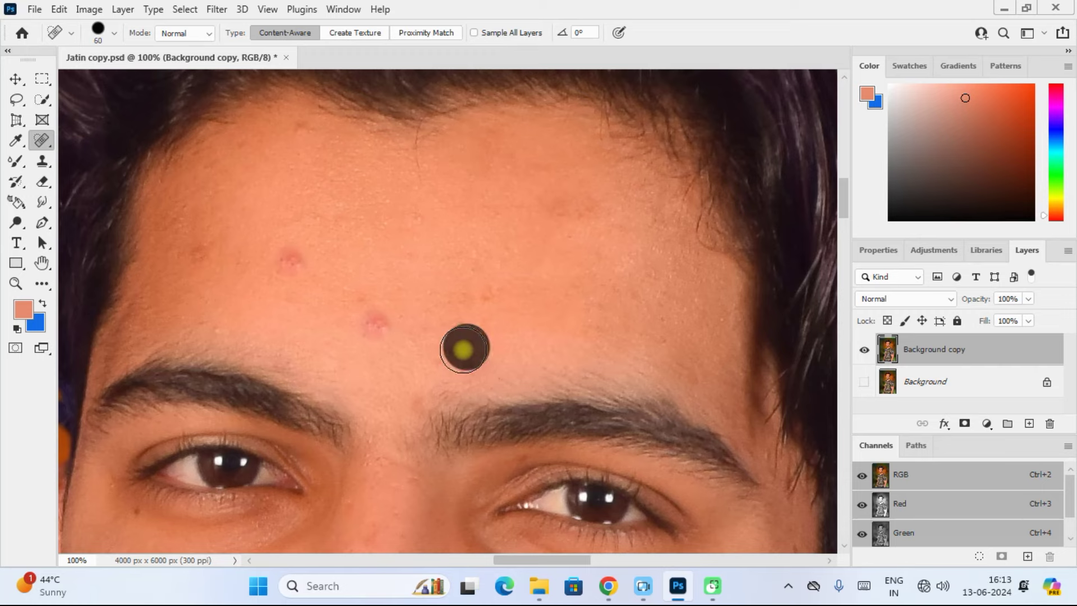
{"action": "left_click", "coordinate": [381, 324]}
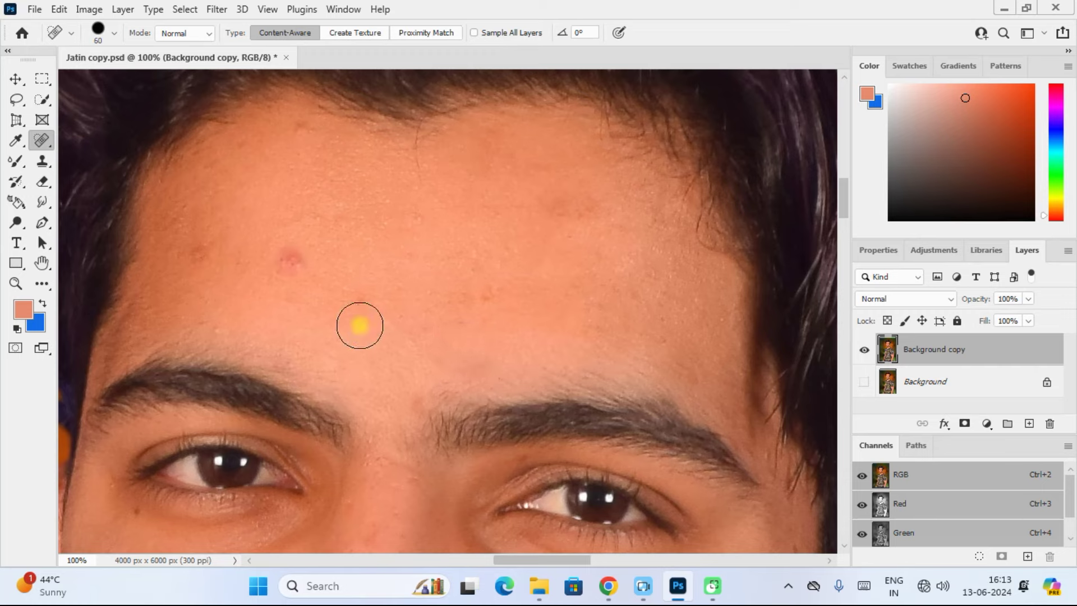
{"action": "left_click", "coordinate": [291, 262]}
{"action": "left_click", "coordinate": [206, 246]}
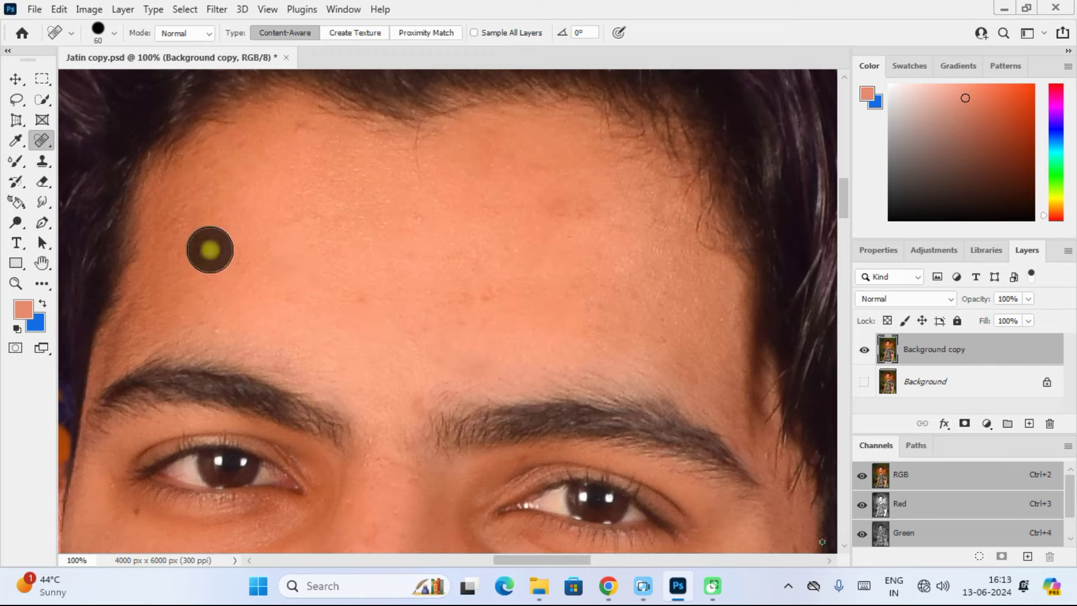
{"action": "left_click_drag", "start_coordinate": [430, 321], "coordinate": [512, 73]}
{"action": "left_click_drag", "start_coordinate": [449, 275], "coordinate": [447, 207]}
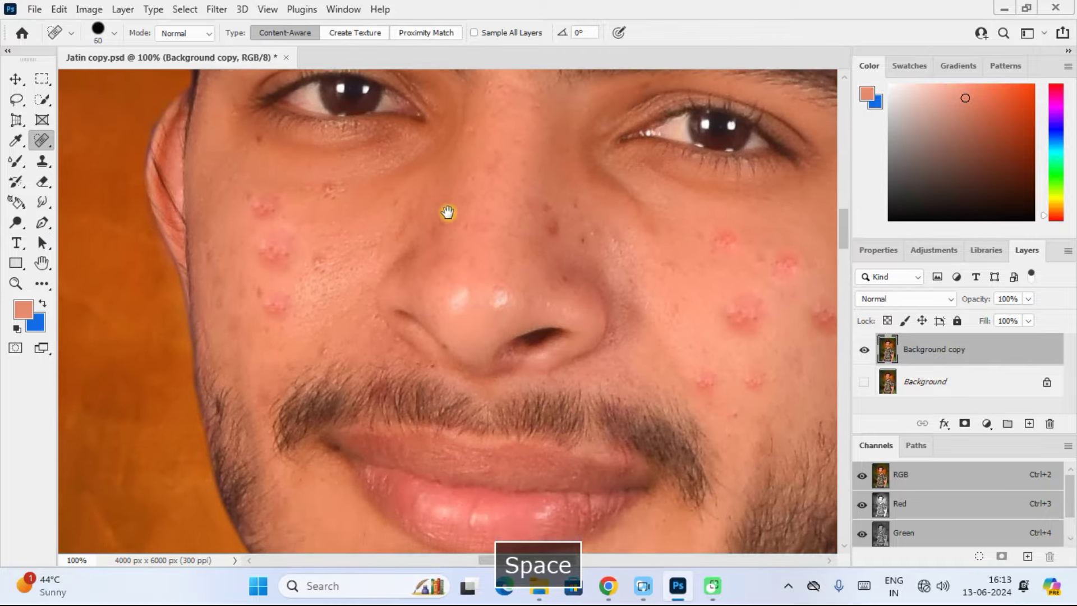
Heal the three left-cheek blemishes and the dark spots on the nose
{"action": "left_click", "coordinate": [288, 267]}
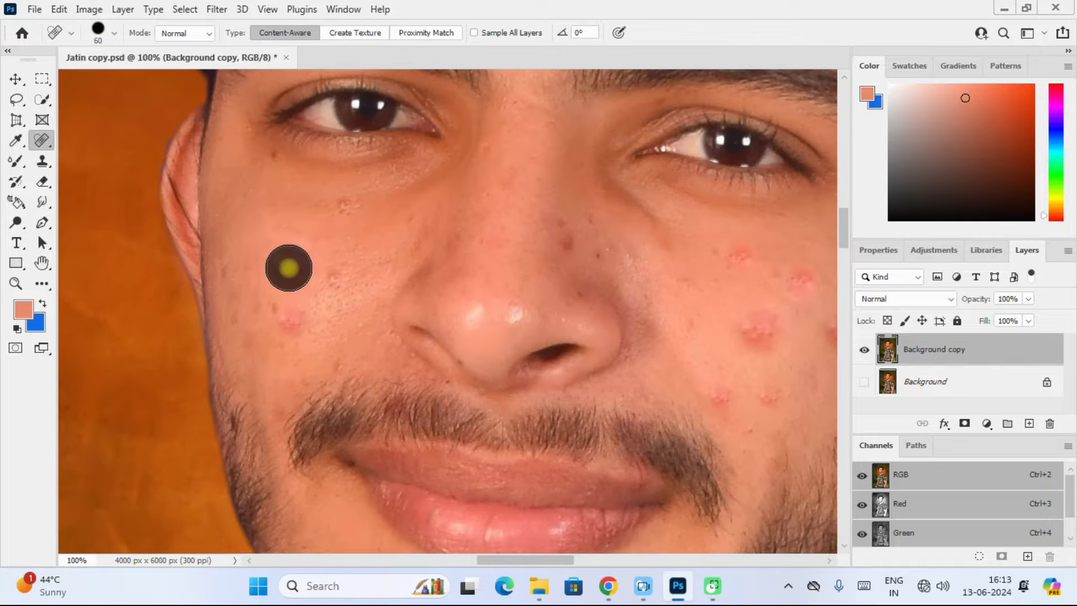
{"action": "left_click", "coordinate": [323, 276]}
{"action": "left_click", "coordinate": [274, 307]}
{"action": "left_click", "coordinate": [285, 252]}
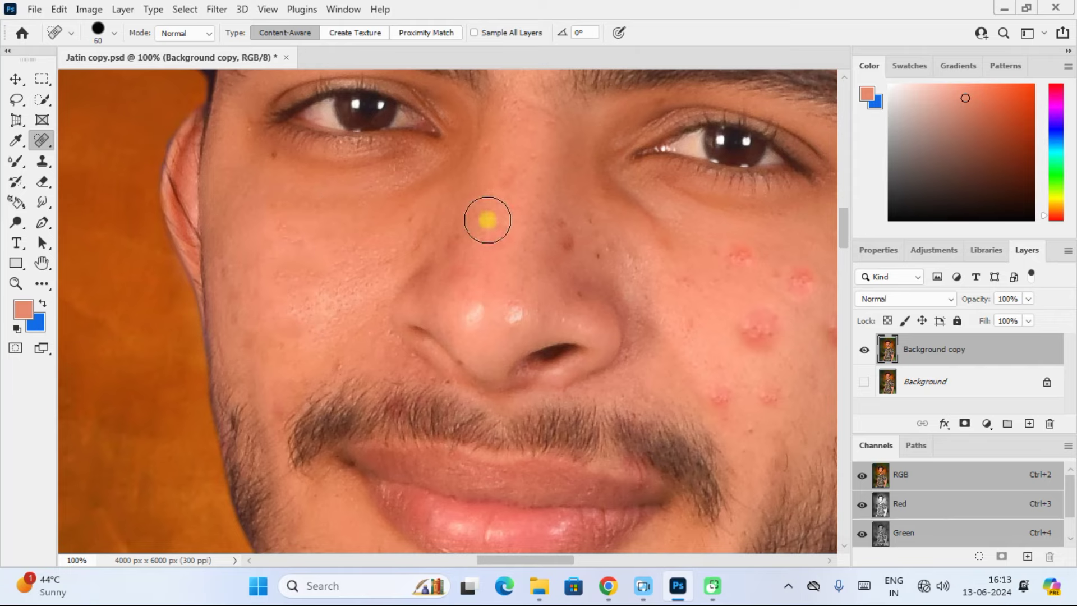
{"action": "left_click", "coordinate": [560, 236]}
Heal the upper and lower right-cheek blemishes and the dark spots beside the nose
{"action": "left_click_drag", "start_coordinate": [668, 305], "coordinate": [517, 263]}
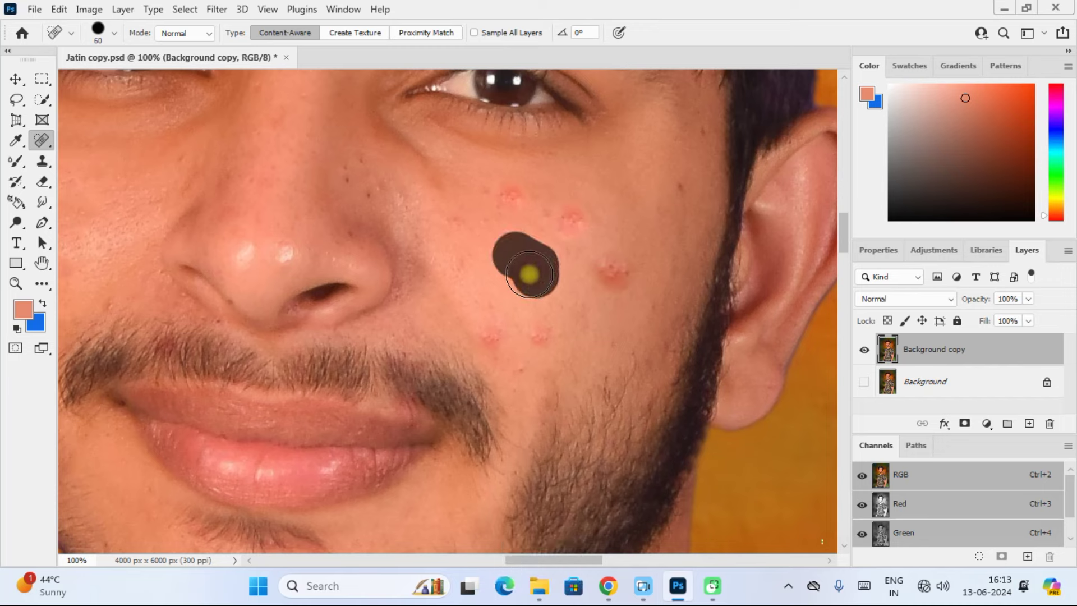
{"action": "left_click_drag", "start_coordinate": [603, 271], "coordinate": [616, 273]}
{"action": "left_click_drag", "start_coordinate": [579, 226], "coordinate": [560, 222]}
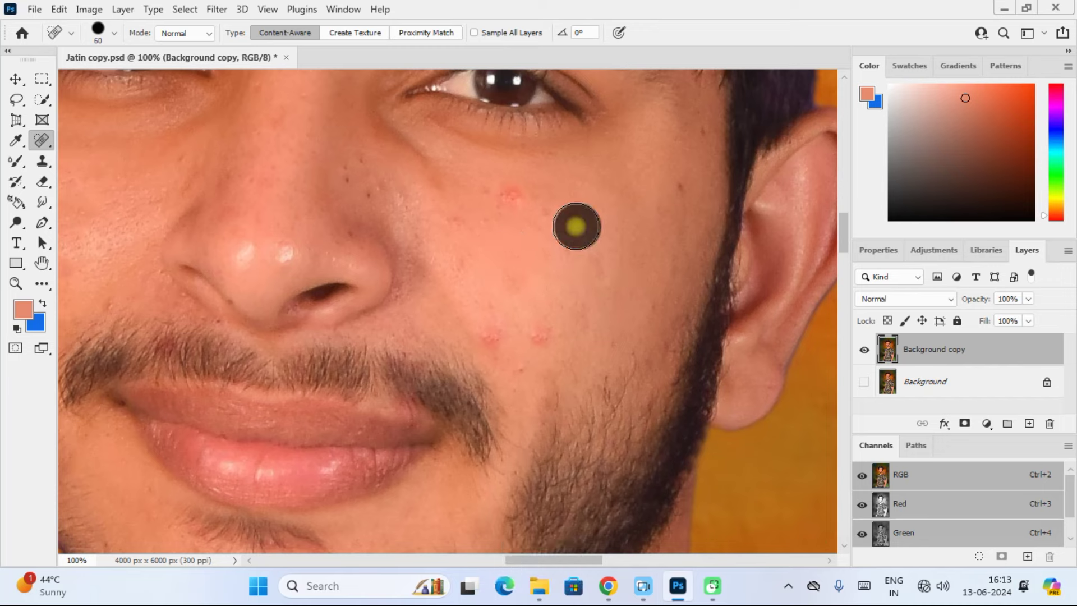
{"action": "left_click_drag", "start_coordinate": [508, 196], "coordinate": [464, 250]}
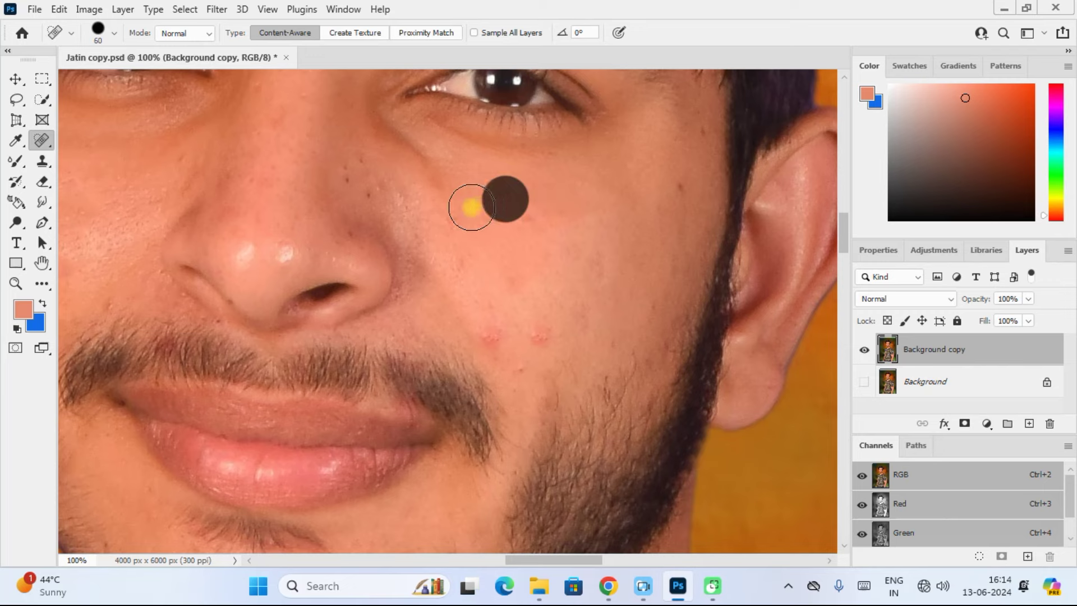
{"action": "left_click", "coordinate": [532, 338]}
{"action": "left_click", "coordinate": [493, 333]}
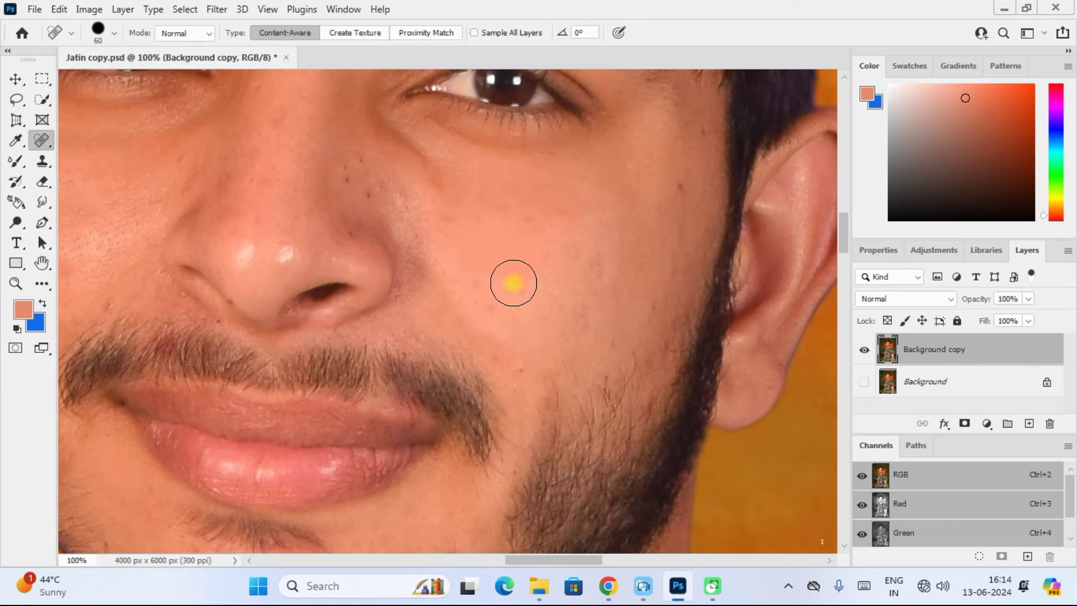
{"action": "left_click", "coordinate": [345, 177]}
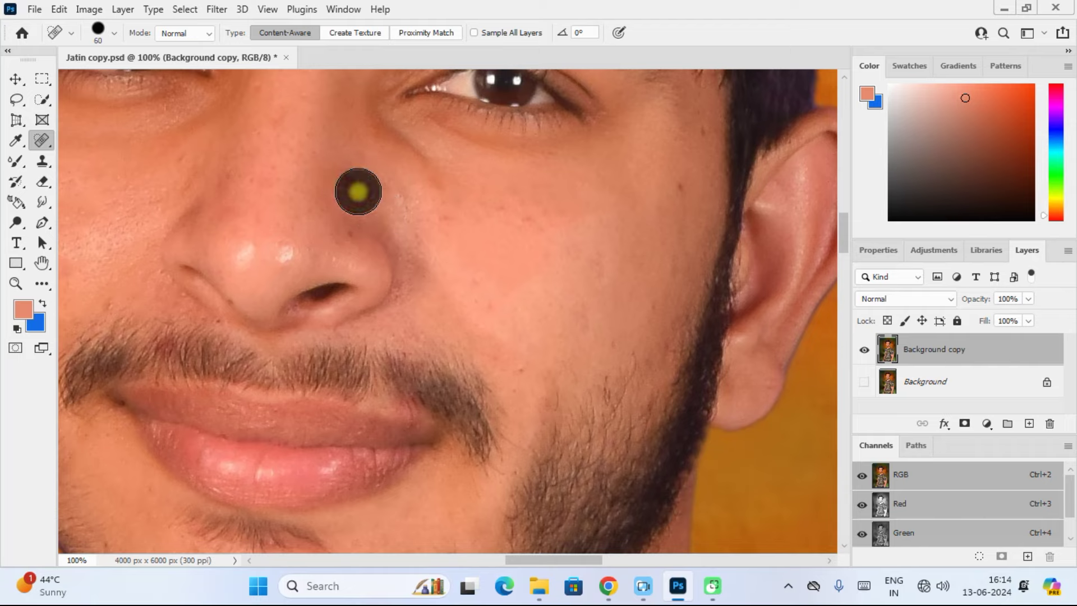
{"action": "key", "text": "ctrl+minus"}
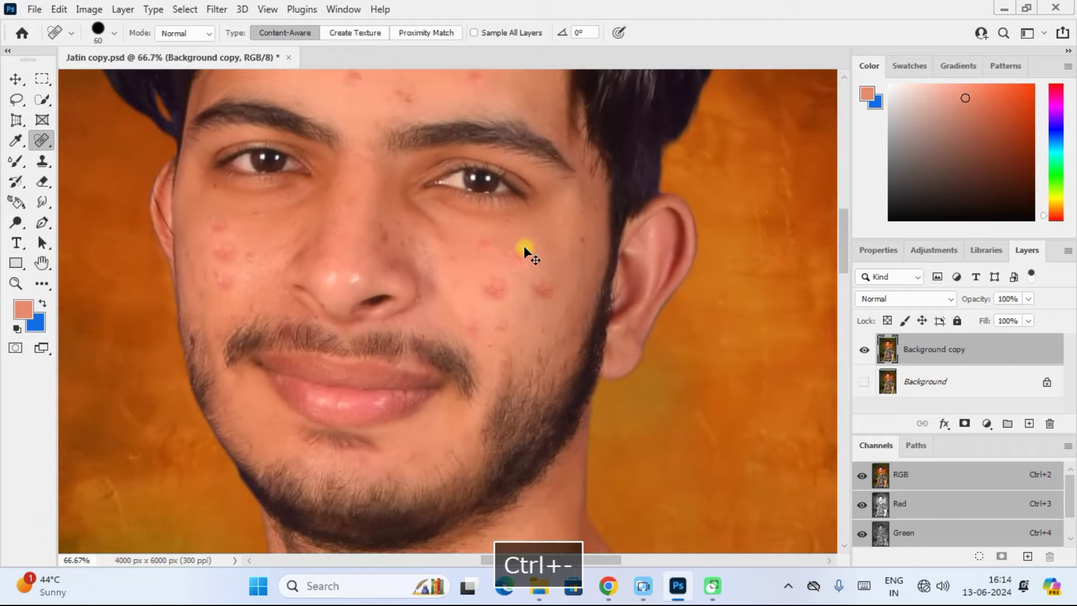
Zoom out to frame the face, then hide Background copy to reveal the original Background layer
{"action": "key", "text": "ctrl+minus"}
{"action": "mouse_move", "coordinate": [600, 247]}
{"action": "left_mouse_down"}
{"action": "mouse_move", "coordinate": [635, 408]}
{"action": "mouse_move", "coordinate": [650, 332]}
{"action": "left_mouse_up"}
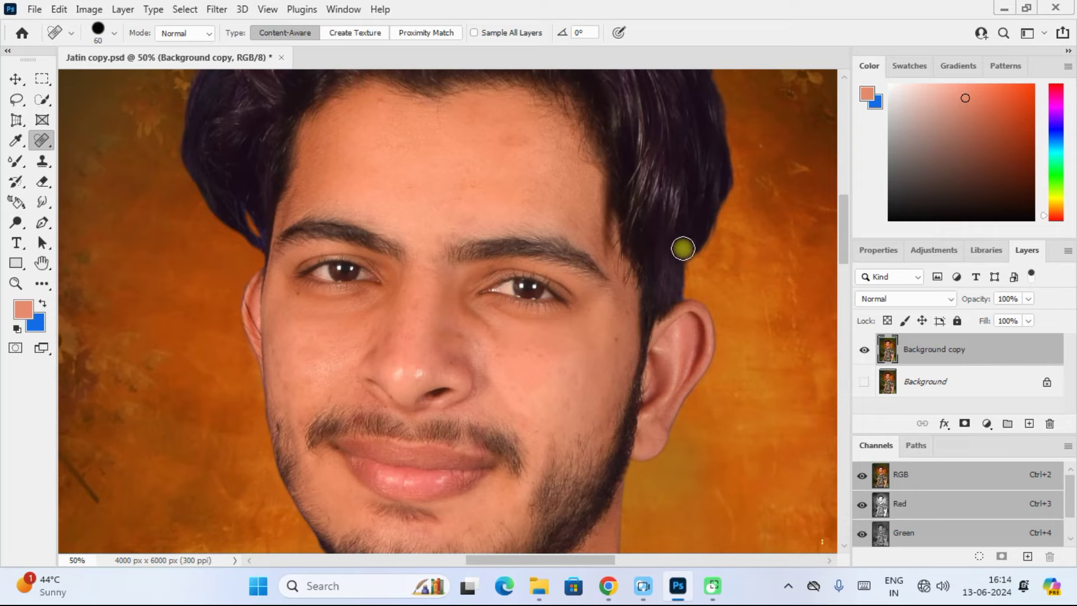
{"action": "key", "text": "ctrl+minus"}
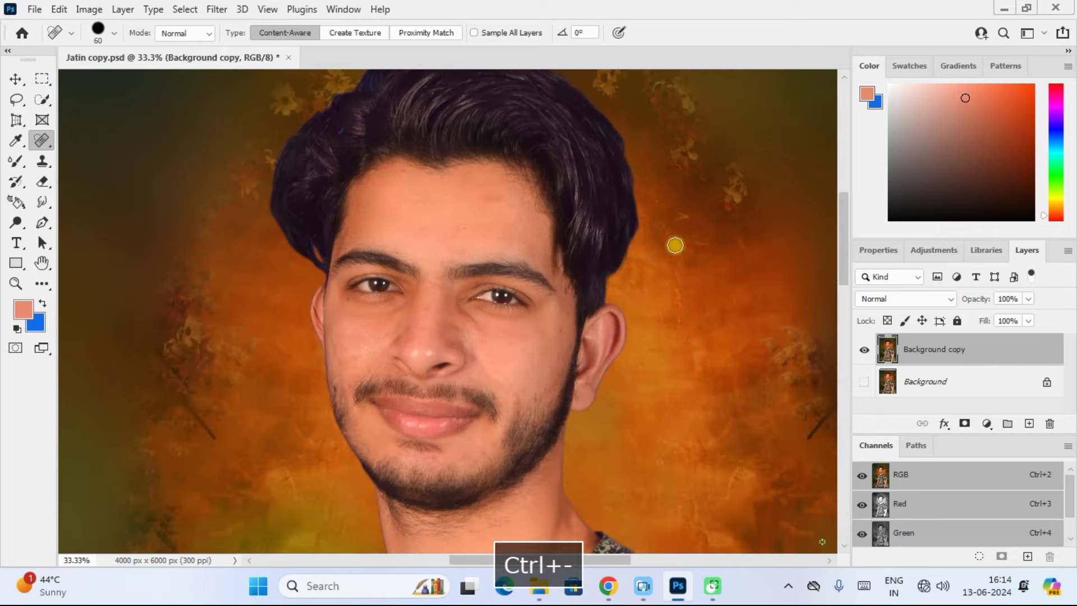
{"action": "key", "text": "ctrl+equal"}
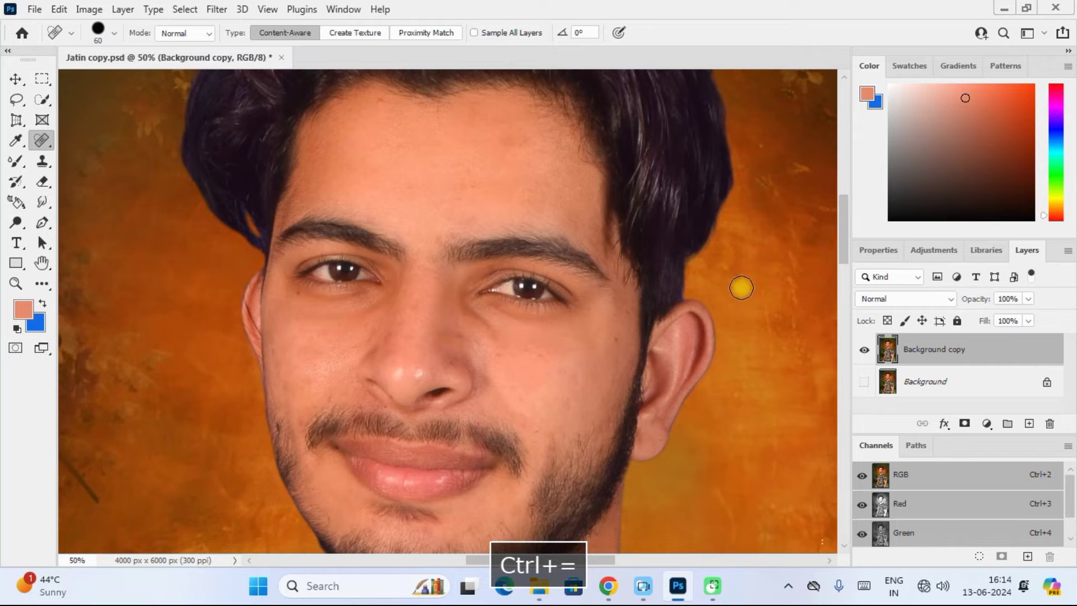
{"action": "key", "text": "ctrl+equal"}
{"action": "key", "text": "ctrl+minus"}
{"action": "left_click", "coordinate": [864, 382]}
{"action": "left_click", "coordinate": [864, 350]}
{"action": "key", "text": "ctrl+equal"}
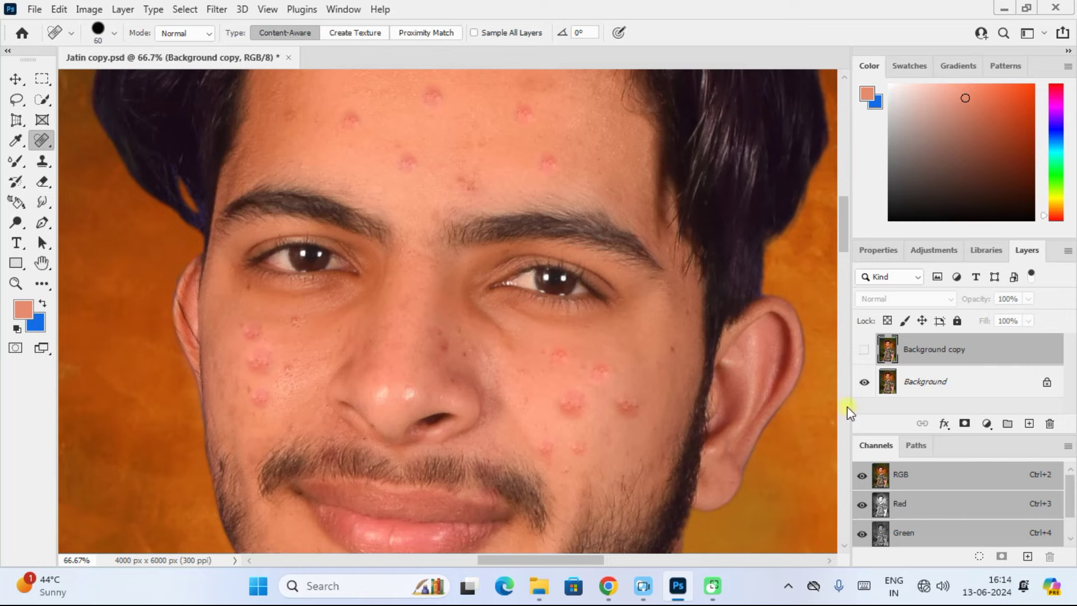
Toggle Background copy visibility to compare, leave it visible, and zoom out to the whole portrait
{"action": "left_click", "coordinate": [865, 350]}
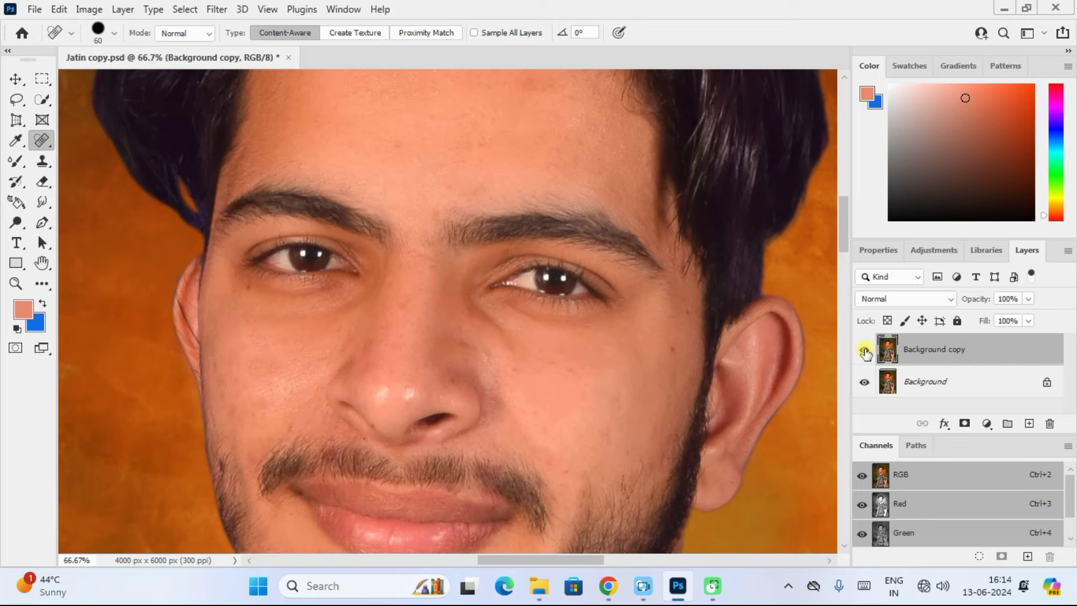
{"action": "left_click", "coordinate": [864, 351]}
{"action": "left_click", "coordinate": [864, 350]}
{"action": "left_click", "coordinate": [865, 350]}
{"action": "left_click", "coordinate": [864, 351]}
{"action": "key", "text": "ctrl+minus"}
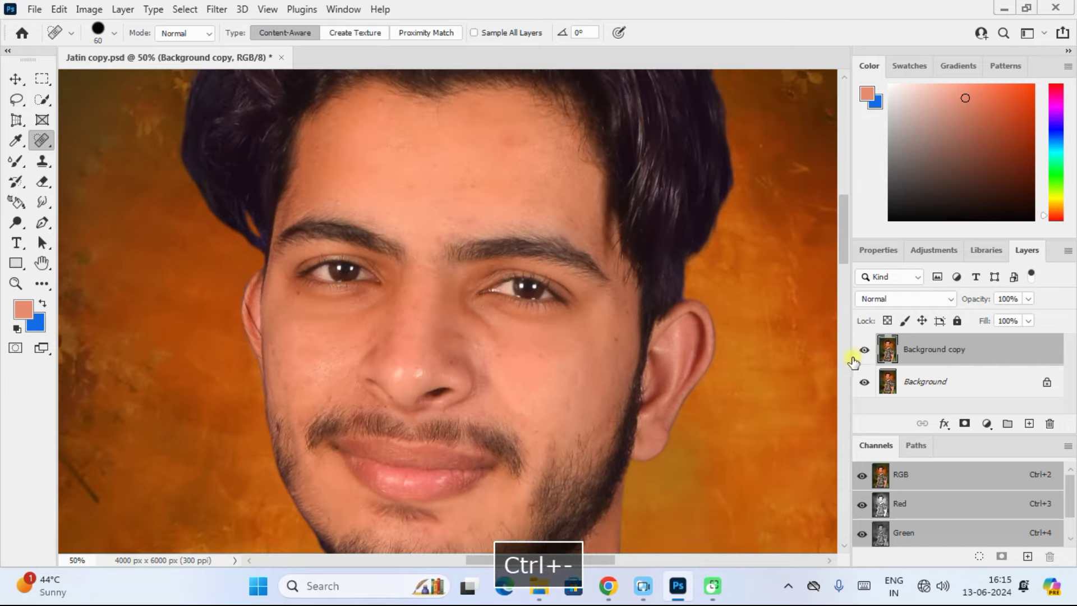
{"action": "key", "text": "ctrl+minus"}
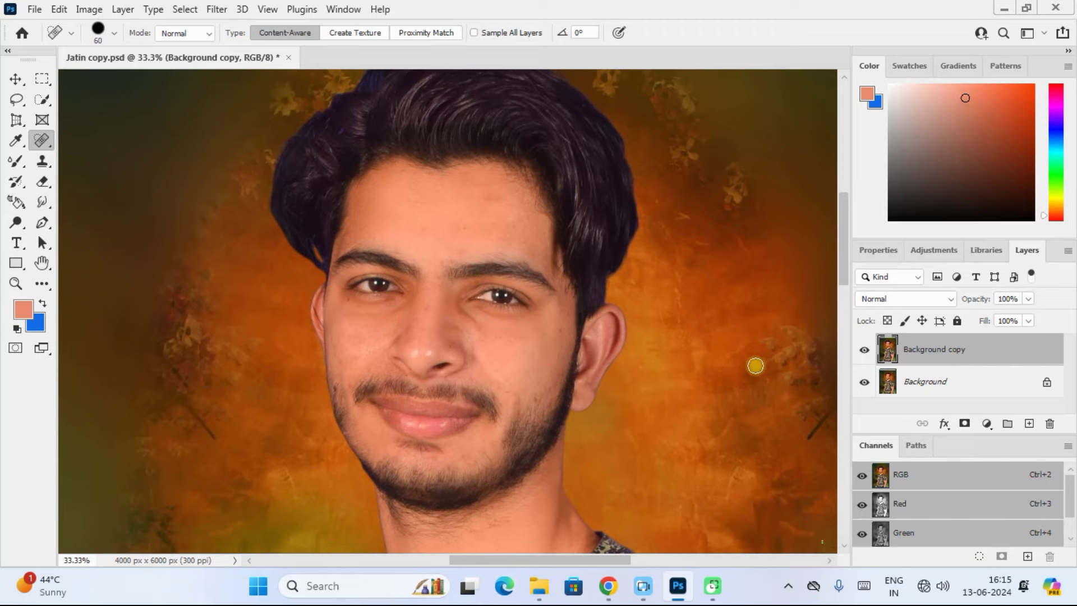